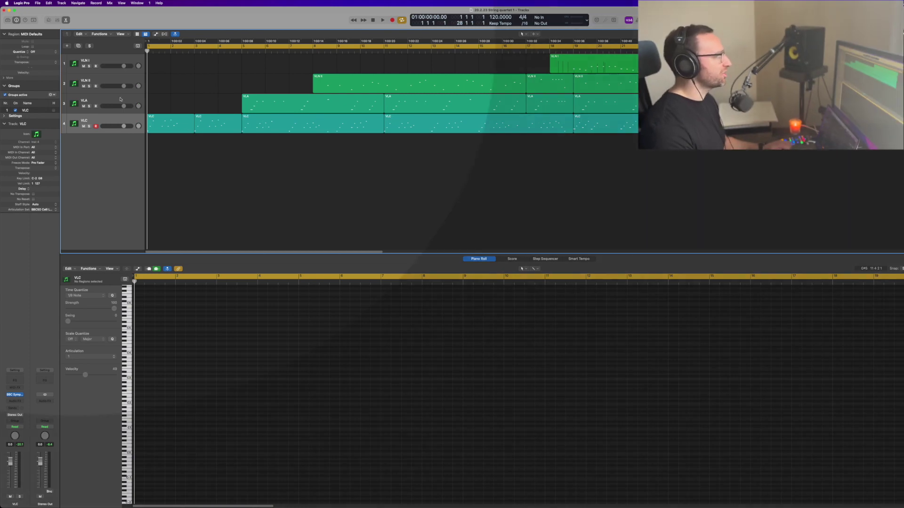
Step: Configure a new Software Instrument track using BBC Symphony Orchestra Multi-Output (16xStereo)
{"action": "left_click", "coordinate": [67, 46]}
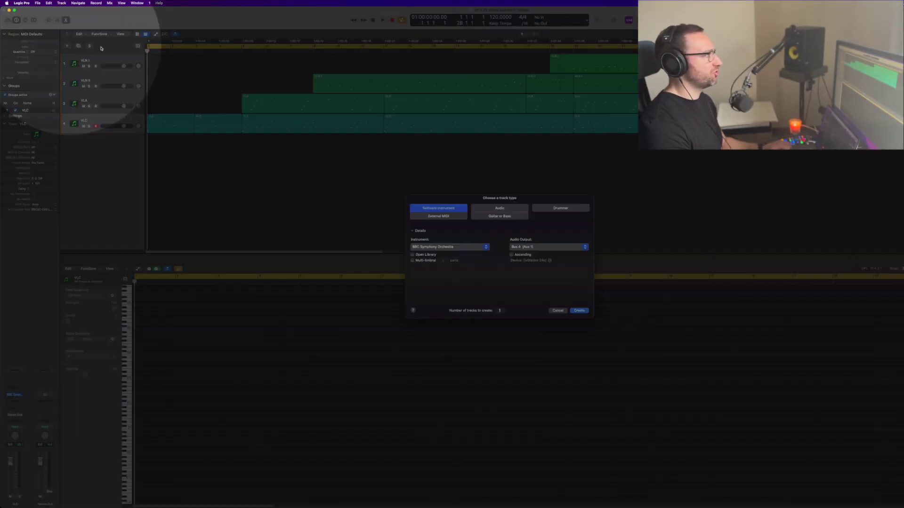
{"action": "left_click", "coordinate": [464, 248]}
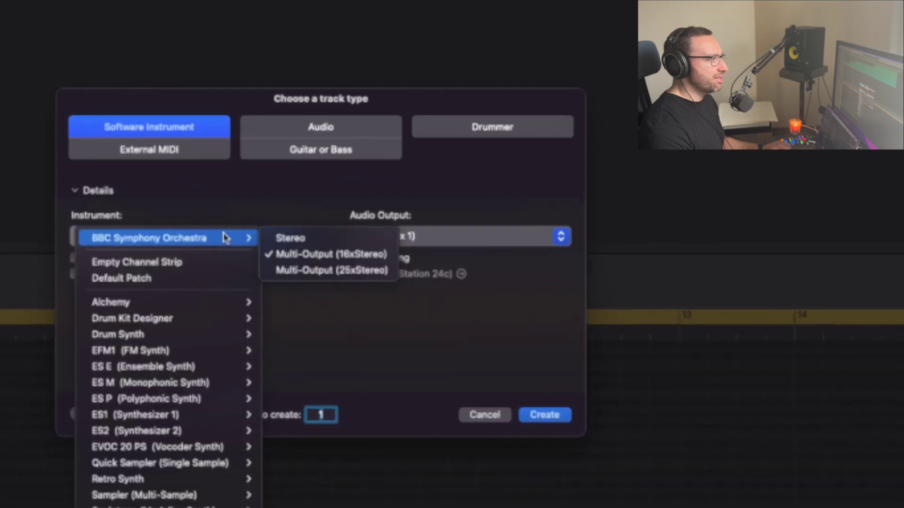
{"action": "left_click", "coordinate": [341, 258]}
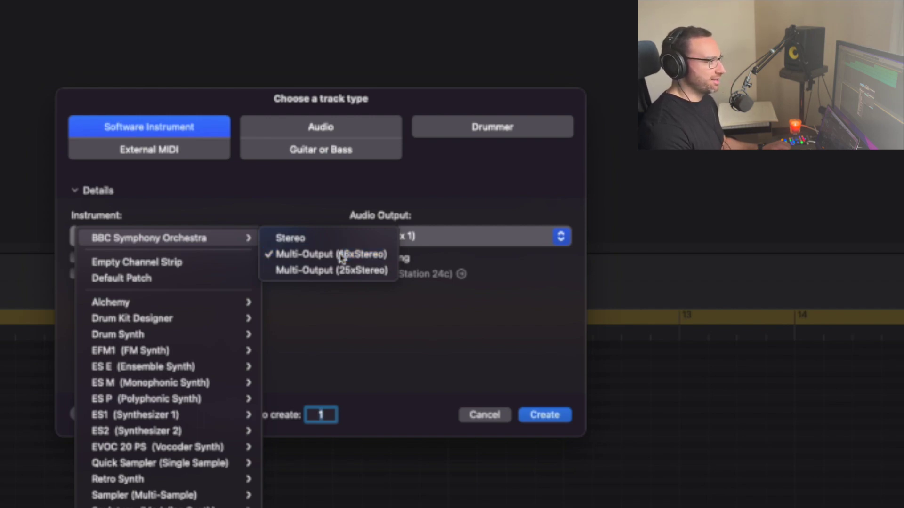
Step: Create the BBC Symphony Orchestra track, load the Strings Celli Leader preset, and show its mic mixer
{"action": "left_click", "coordinate": [555, 414]}
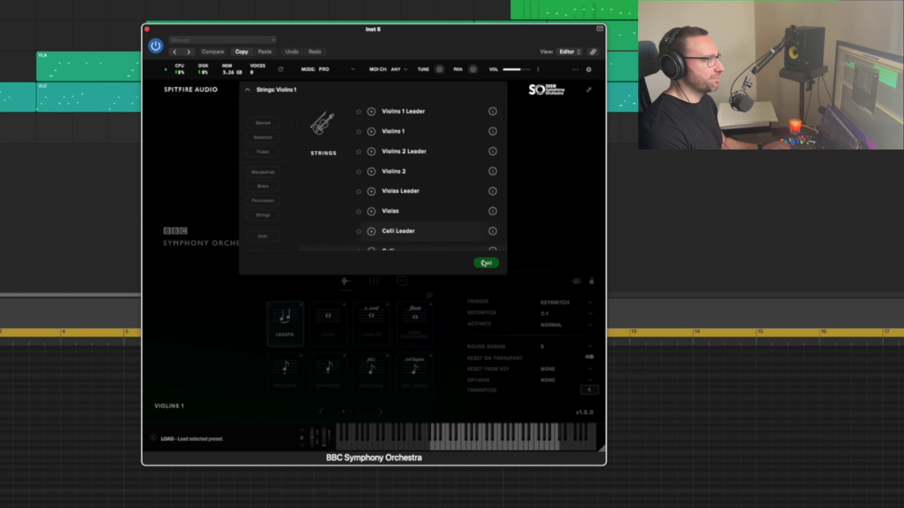
{"action": "left_click", "coordinate": [486, 263]}
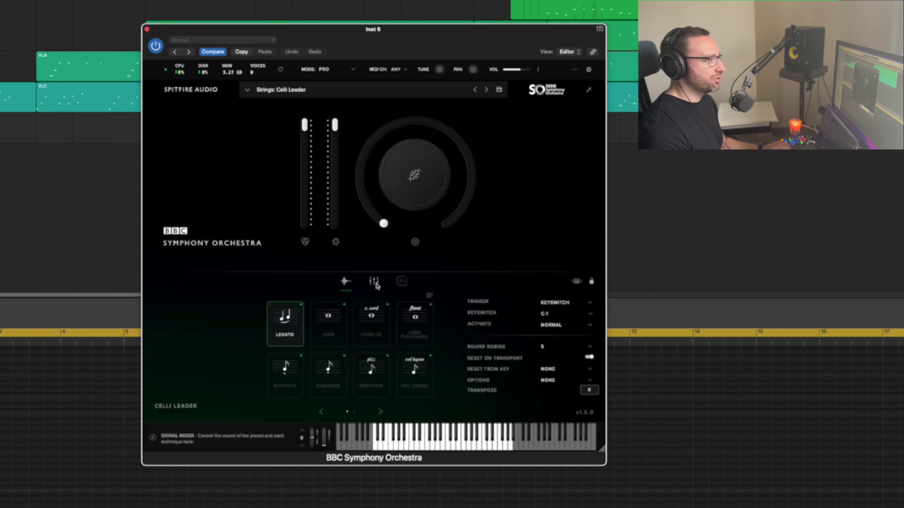
{"action": "left_click", "coordinate": [375, 284]}
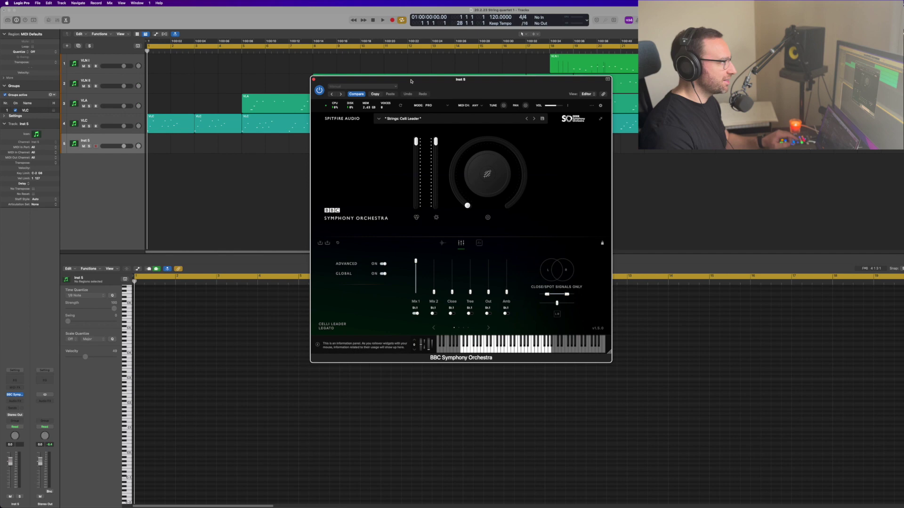
Step: Rename the Inst 5 channel to 'VLC multi' and add an extra output channel for the instrument
{"action": "key", "text": "x"}
{"action": "double_click", "coordinate": [162, 495]}
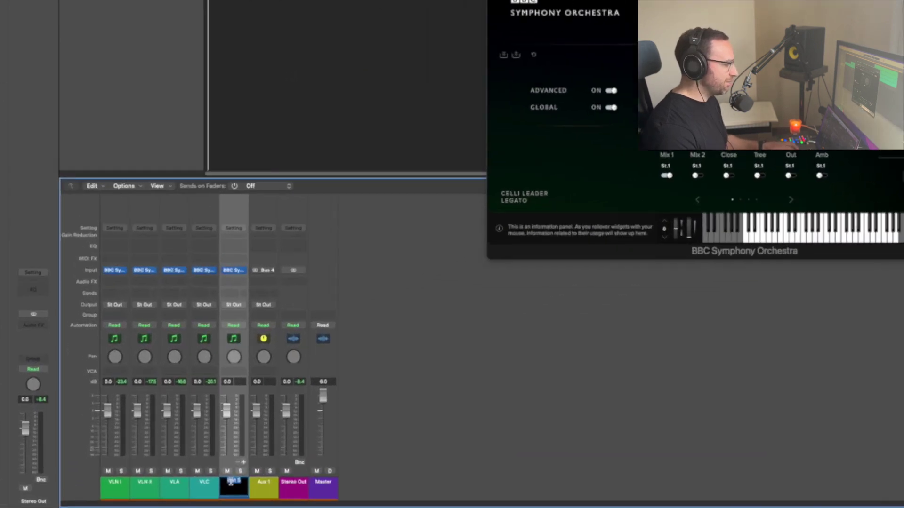
{"action": "type", "text": "VLC multi"}
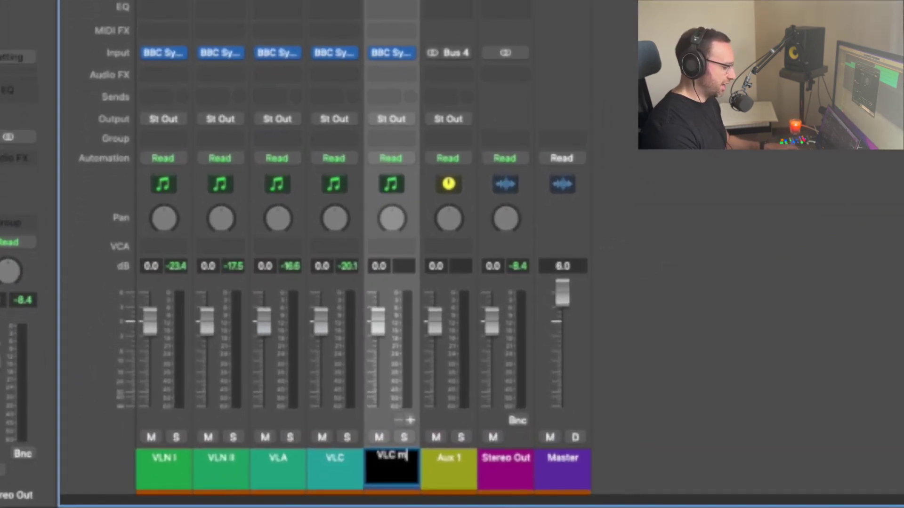
{"action": "key", "text": "Return"}
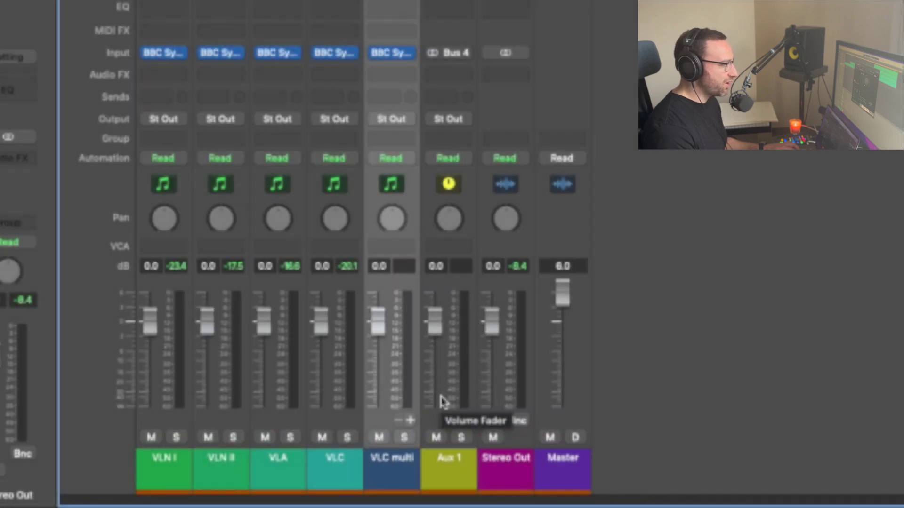
{"action": "left_click", "coordinate": [399, 56]}
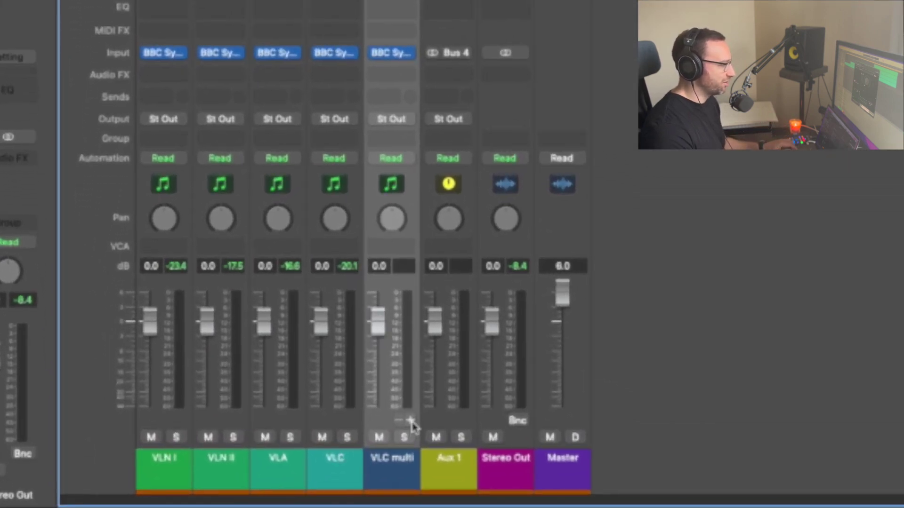
{"action": "left_click", "coordinate": [410, 420]}
Step: Add two more output channels and name the strips VLC multi Close, Tree, Out and Amb
{"action": "left_click", "coordinate": [410, 420]}
{"action": "left_click", "coordinate": [410, 420]}
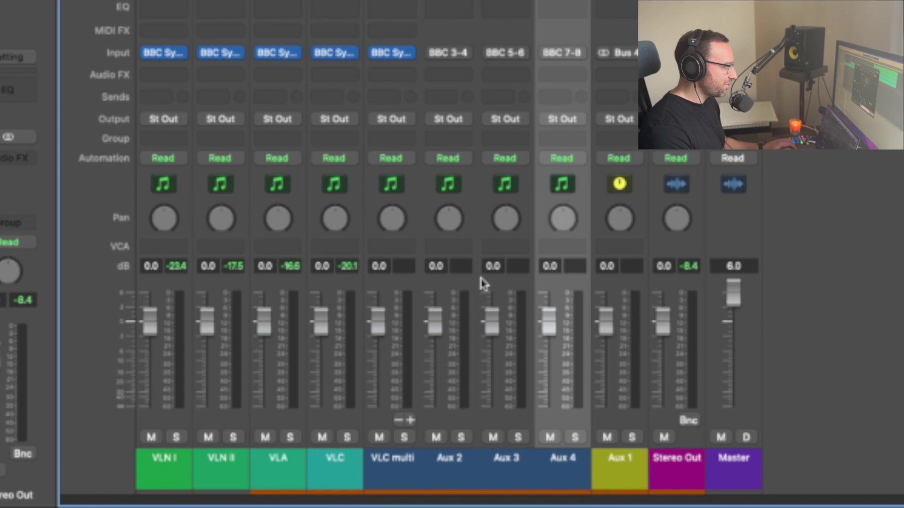
{"action": "double_click", "coordinate": [395, 459]}
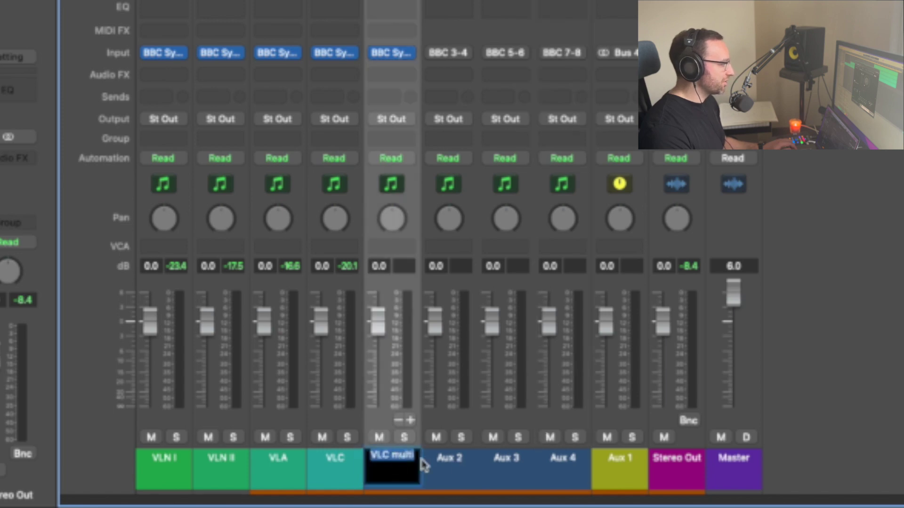
{"action": "left_click", "coordinate": [412, 456]}
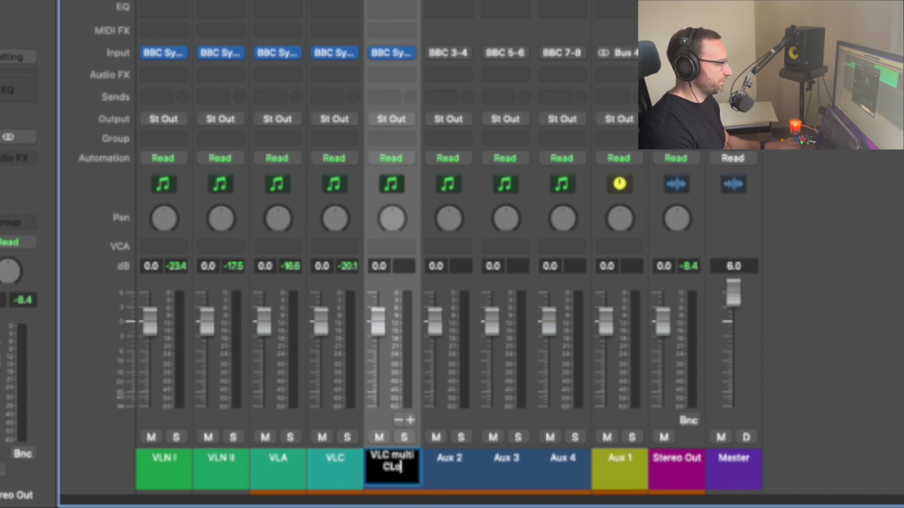
{"action": "type", "text": "Close"}
{"action": "key", "text": "Tab"}
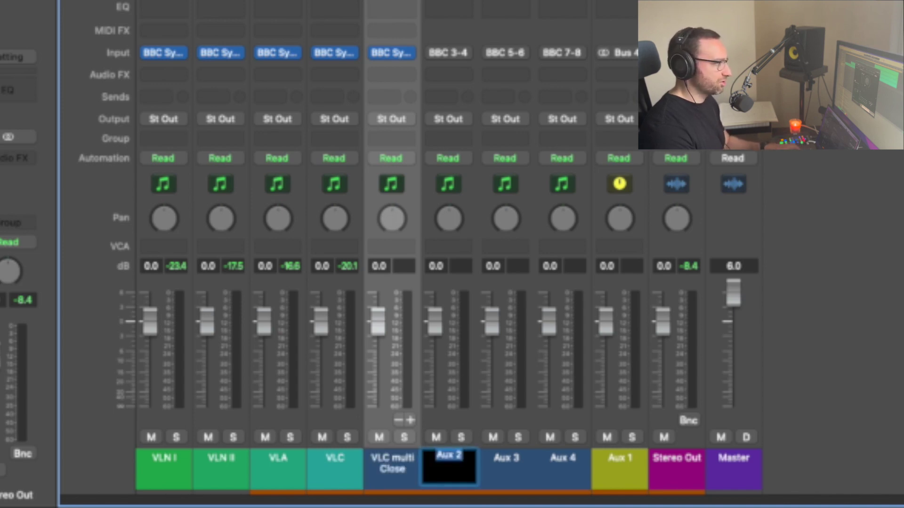
{"action": "type", "text": "Tree"}
{"action": "key", "text": "Tab"}
{"action": "type", "text": "Out"}
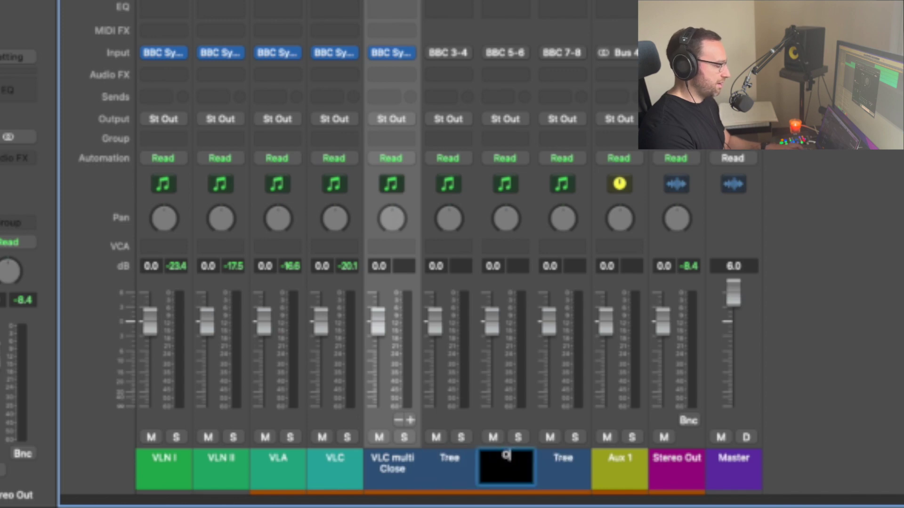
{"action": "key", "text": "Tab"}
{"action": "key", "text": "Return"}
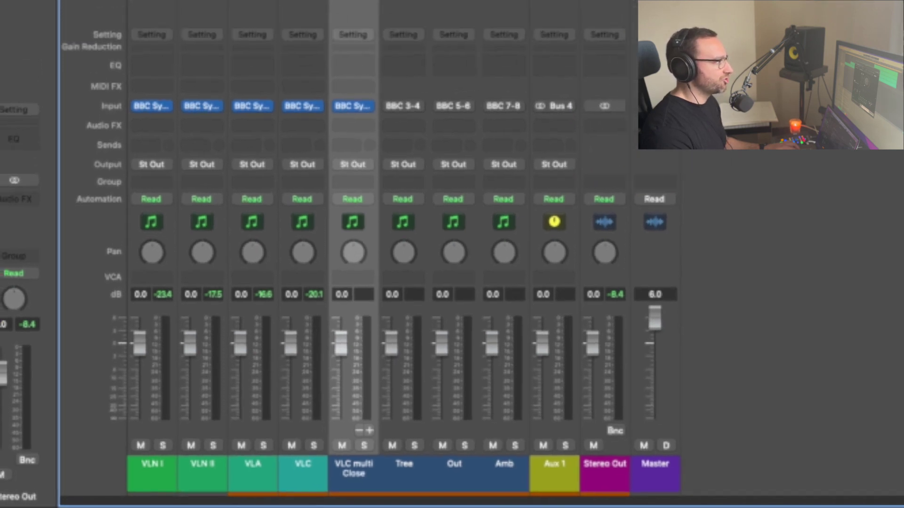
Step: In BBC SO's mixer, pull Mix 1 fully down and raise Close, Tree, Out and Amb to 100%
{"action": "left_click", "coordinate": [391, 53]}
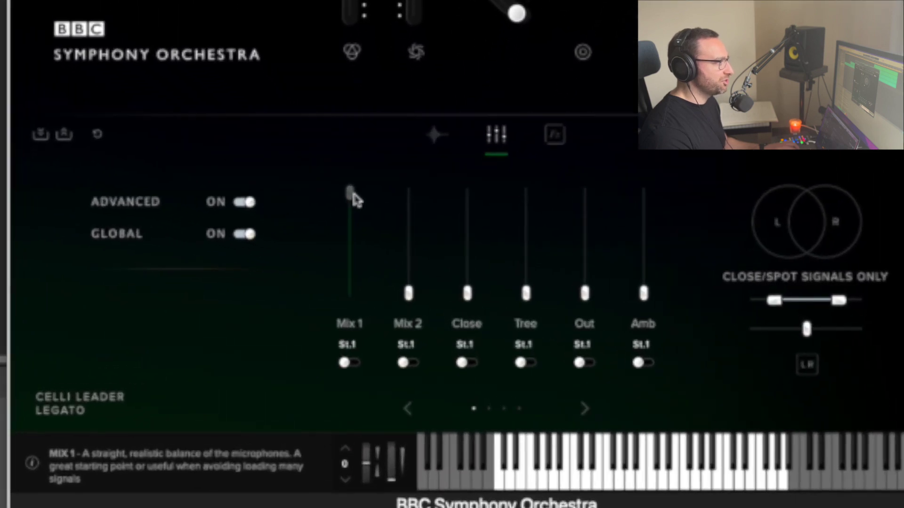
{"action": "left_click_drag", "start_coordinate": [397, 242], "coordinate": [394, 352]}
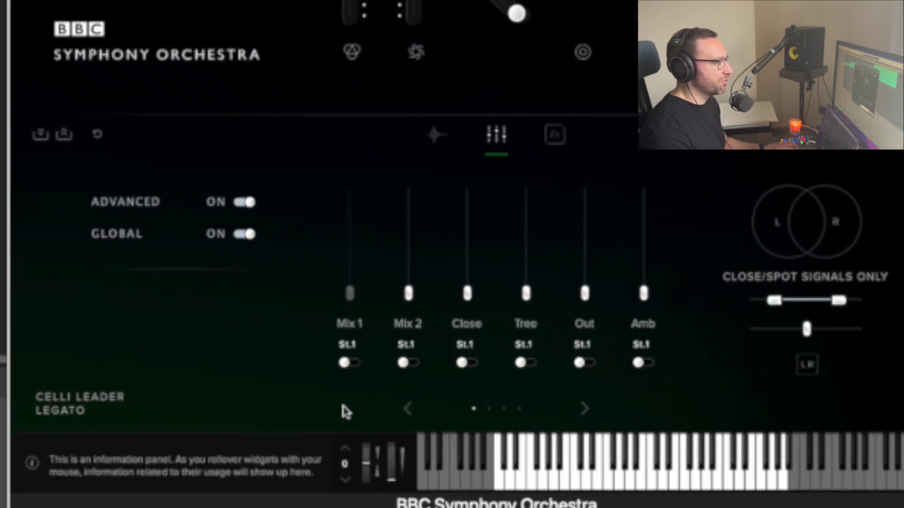
{"action": "left_click", "coordinate": [466, 363]}
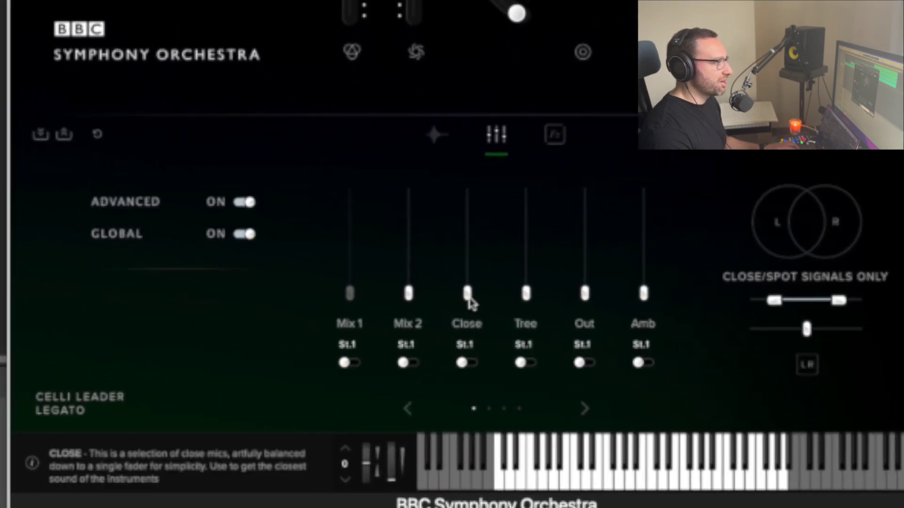
{"action": "left_click_drag", "start_coordinate": [470, 299], "coordinate": [452, 154]}
{"action": "left_click_drag", "start_coordinate": [522, 302], "coordinate": [522, 186]}
{"action": "left_click_drag", "start_coordinate": [585, 294], "coordinate": [585, 115]}
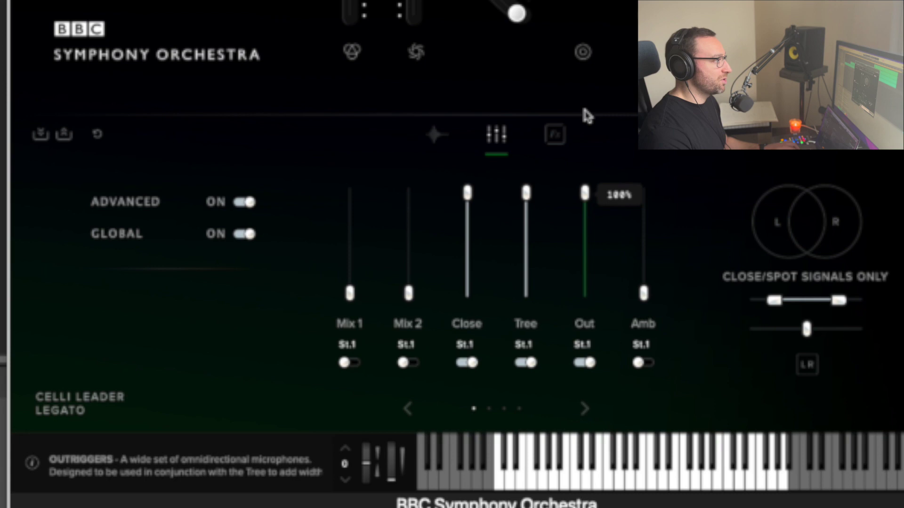
{"action": "left_click_drag", "start_coordinate": [644, 294], "coordinate": [638, 156]}
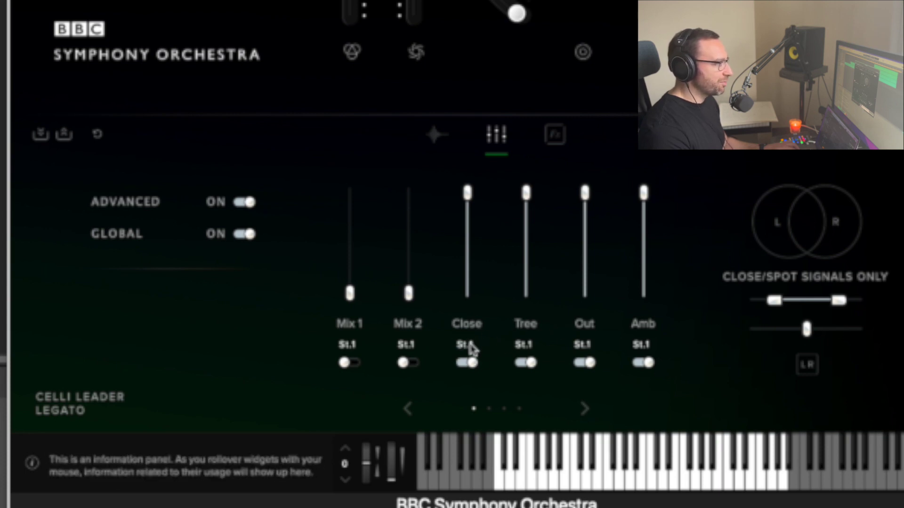
Step: Route the Close, Tree, Out and Amb mics to outputs St.1, St.2, St.3 and St.4
{"action": "left_click", "coordinate": [472, 349]}
{"action": "left_click", "coordinate": [477, 7]}
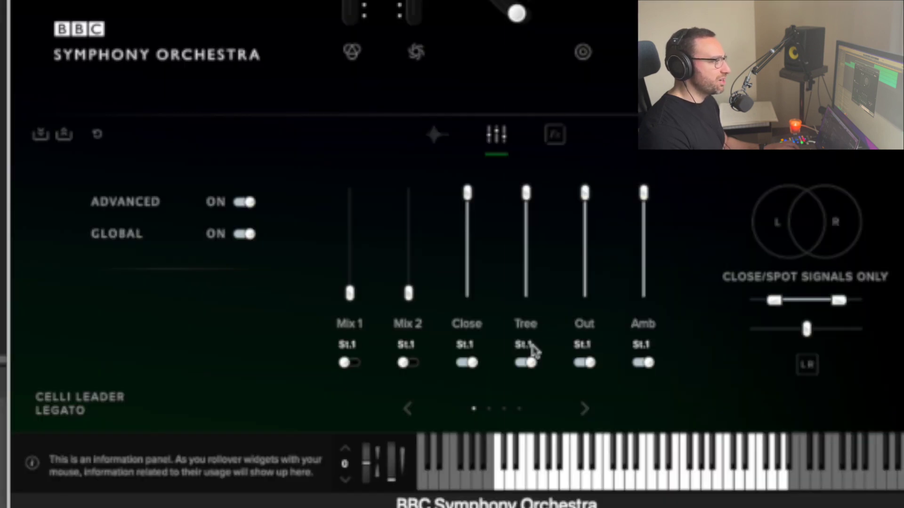
{"action": "left_click", "coordinate": [532, 348]}
{"action": "left_click", "coordinate": [542, 37]}
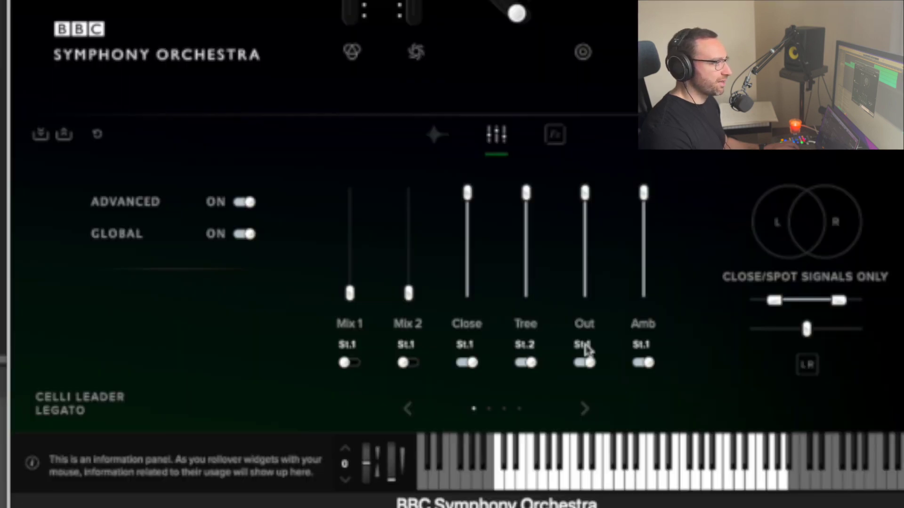
{"action": "left_click", "coordinate": [586, 346]}
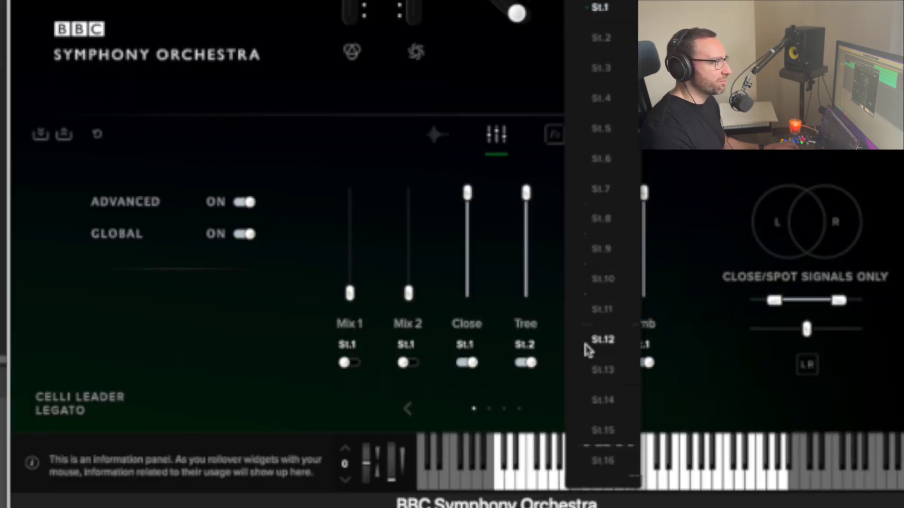
{"action": "left_click", "coordinate": [621, 71]}
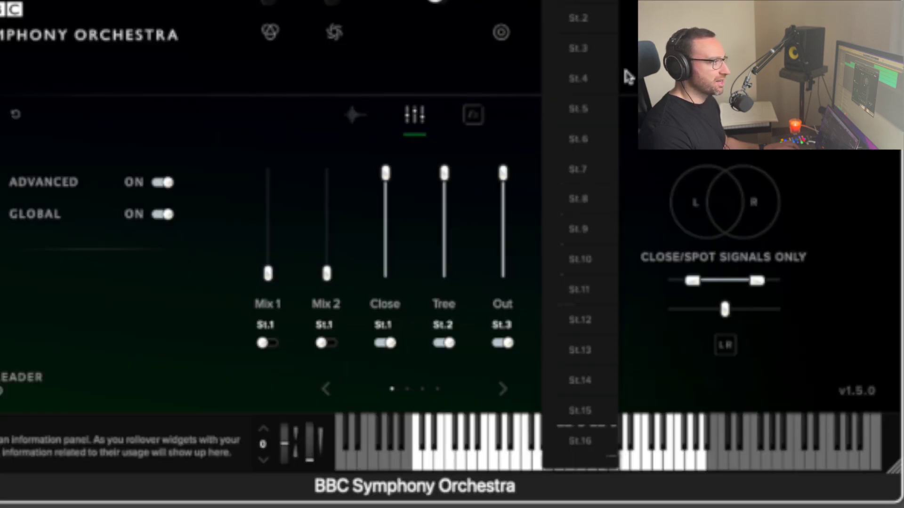
{"action": "left_click", "coordinate": [594, 79]}
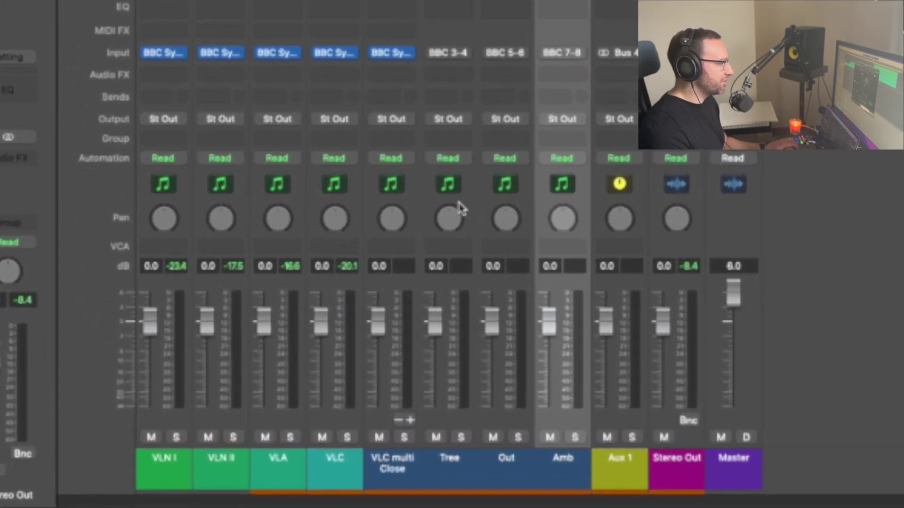
Step: Create tracks for the selected Tree, Out and Amb channels
{"action": "left_click", "coordinate": [460, 207], "text": "shift"}
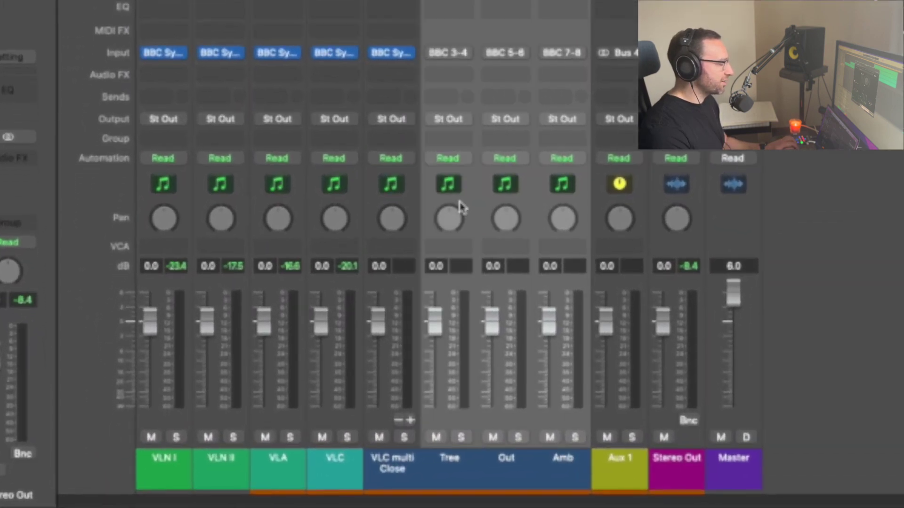
{"action": "right_click", "coordinate": [461, 206]}
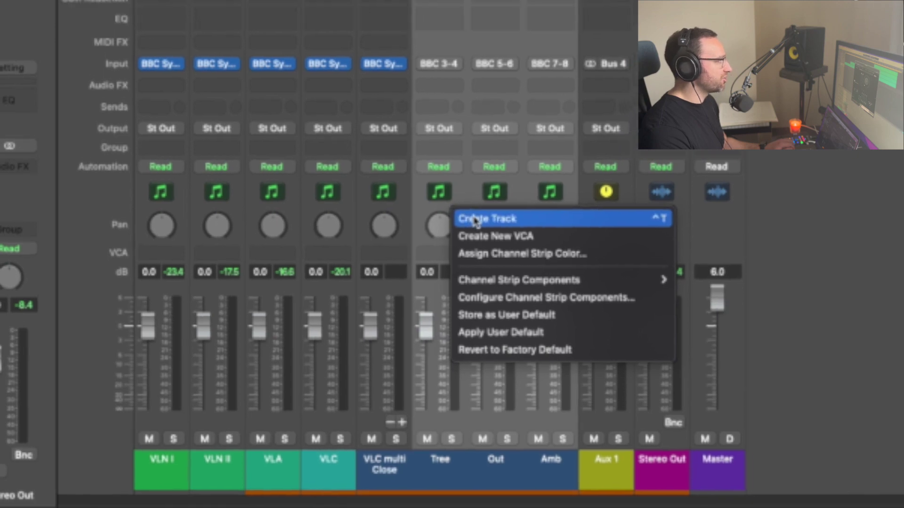
{"action": "left_click", "coordinate": [482, 213]}
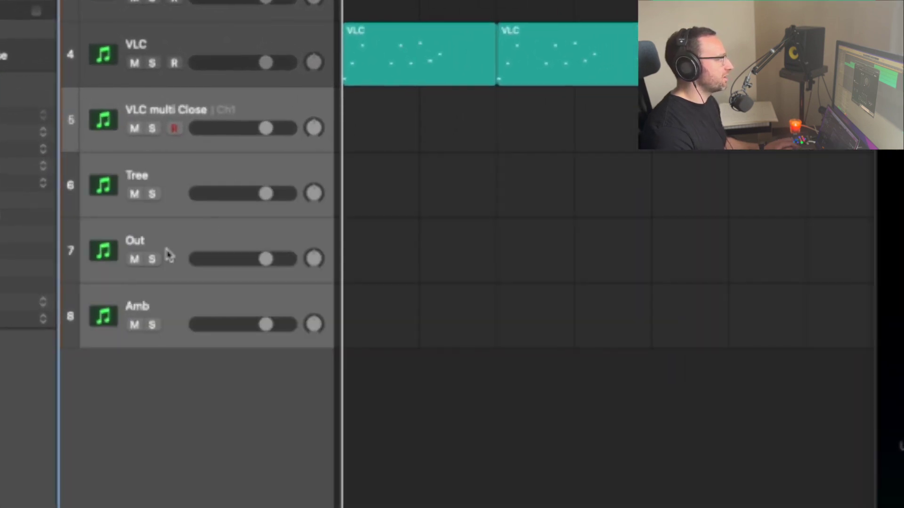
Step: Stack the four cello mic tracks into a summing stack and rename it 'VLC multi'
{"action": "right_click", "coordinate": [225, 115]}
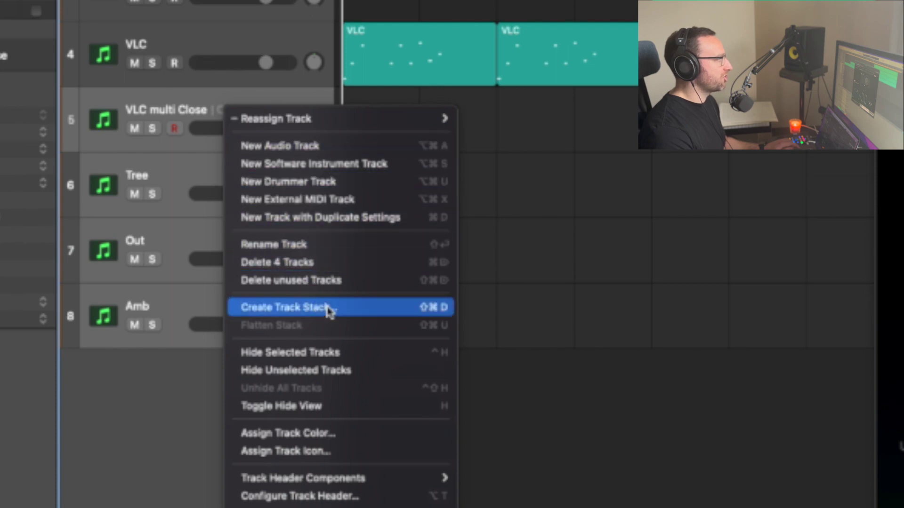
{"action": "left_click", "coordinate": [341, 308]}
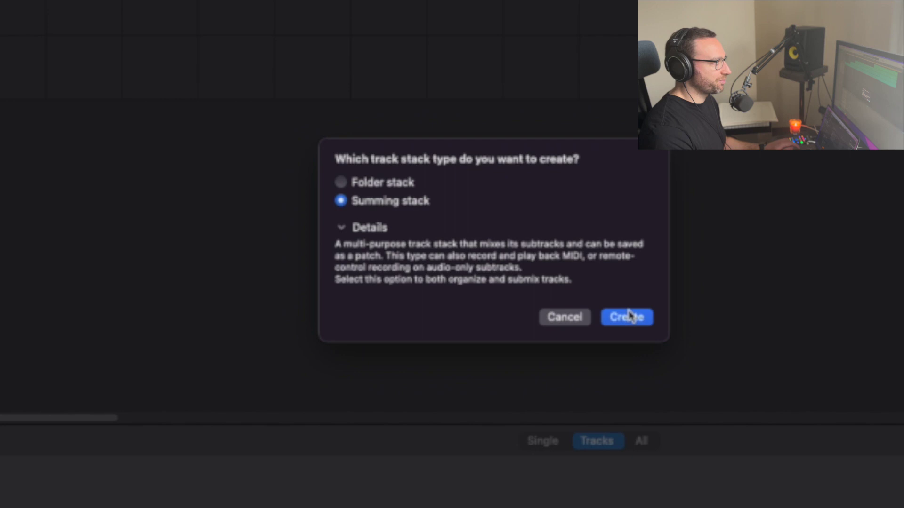
{"action": "left_click", "coordinate": [577, 296]}
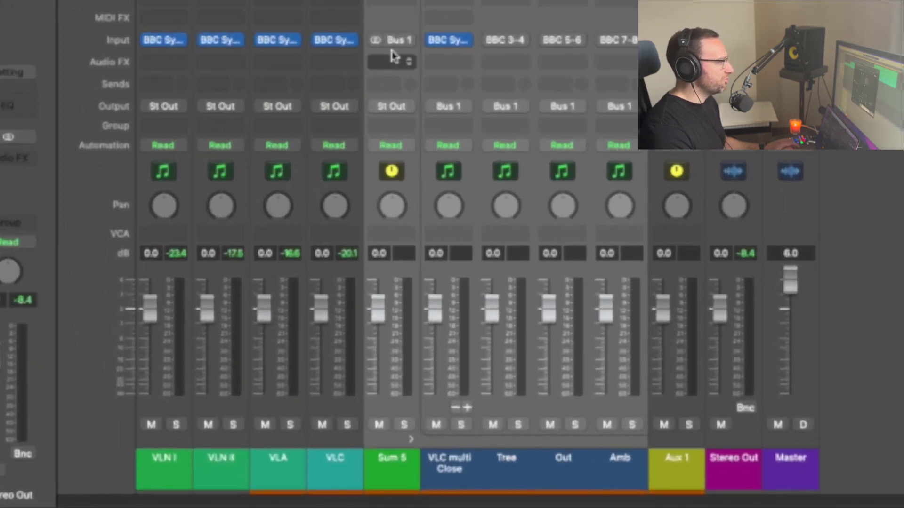
{"action": "double_click", "coordinate": [398, 465]}
{"action": "type", "text": "VLC"}
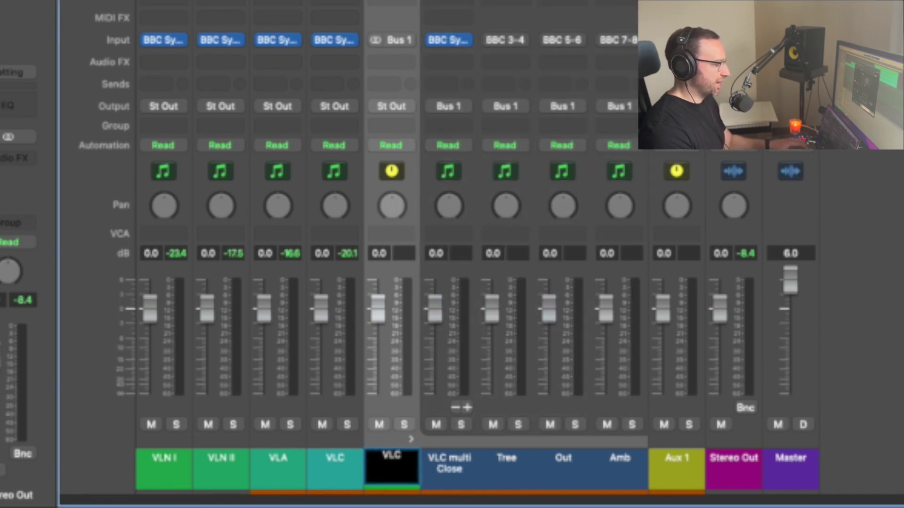
{"action": "type", "text": " multi"}
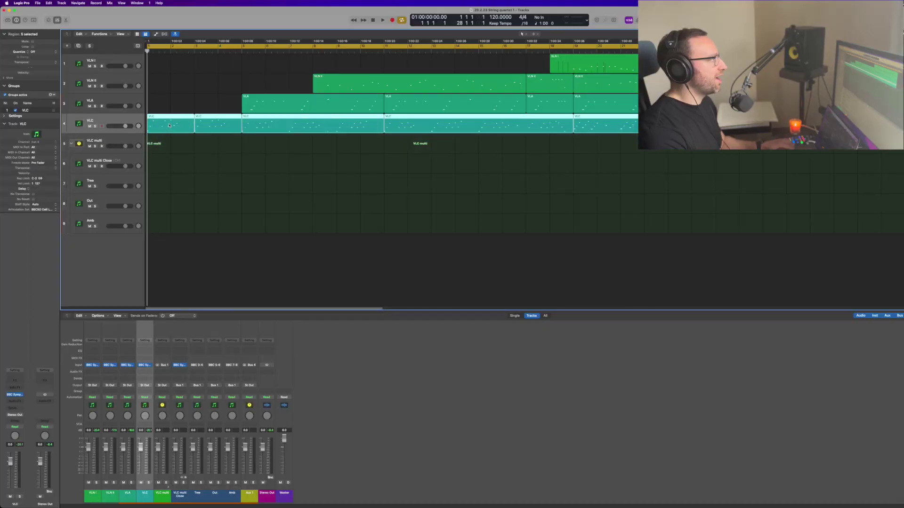
Step: Move the cello regions onto VLC multi Close and assign it the BBCSO Celli Leader articulation set
{"action": "left_click_drag", "start_coordinate": [177, 118], "coordinate": [172, 158]}
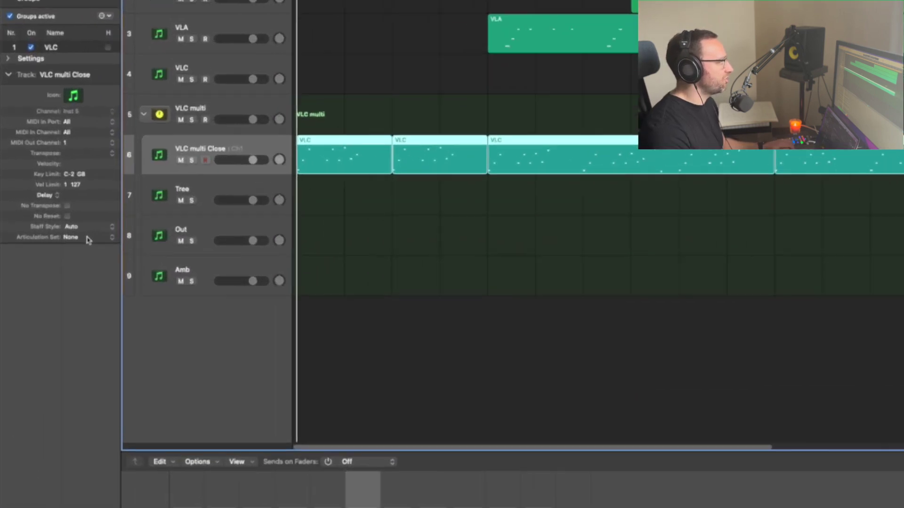
{"action": "left_click", "coordinate": [168, 279]}
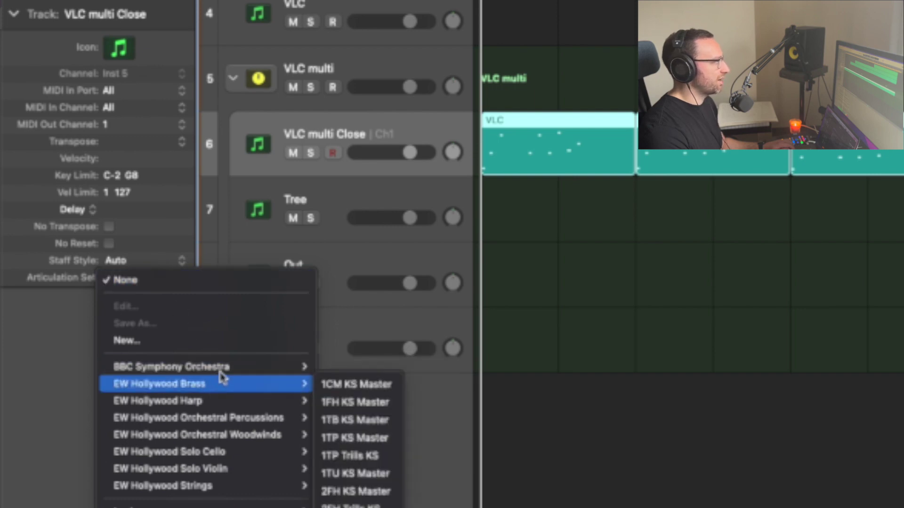
{"action": "mouse_move", "coordinate": [226, 371]}
{"action": "mouse_move", "coordinate": [360, 367]}
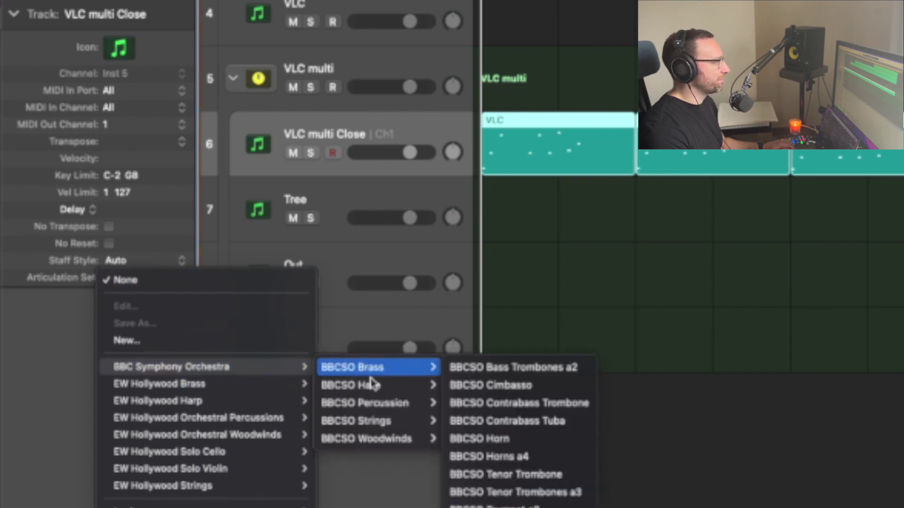
{"action": "mouse_move", "coordinate": [389, 422]}
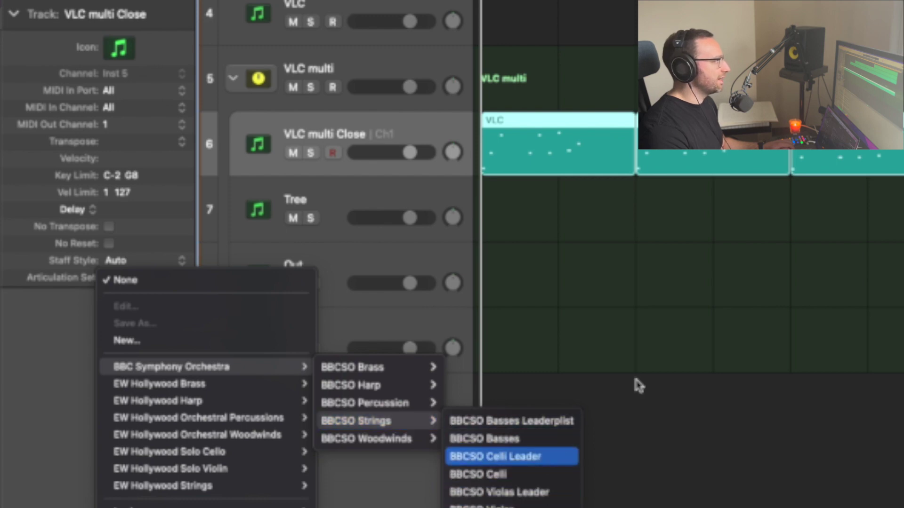
{"action": "left_click", "coordinate": [511, 456]}
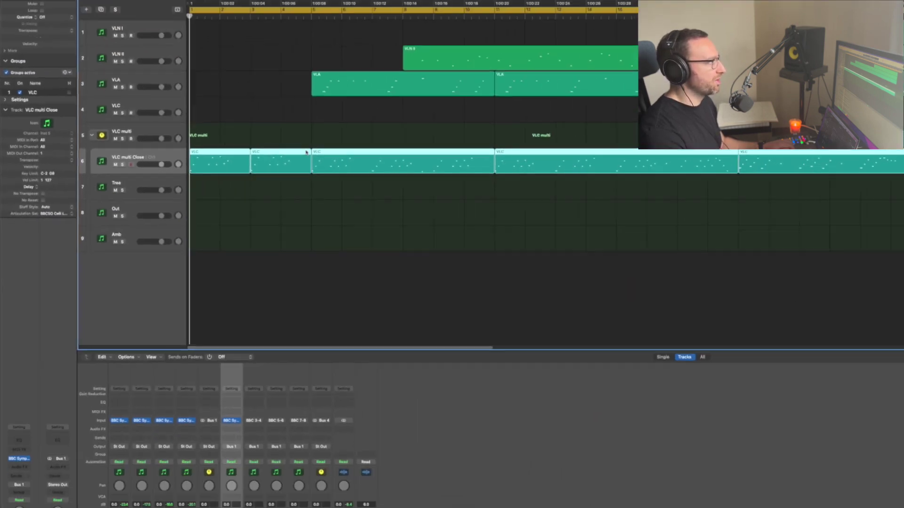
Step: Pull the Tree, Out and Amb faders fully down and play to hear the close mic alone
{"action": "left_click", "coordinate": [586, 137]}
{"action": "left_click_drag", "start_coordinate": [178, 156], "coordinate": [179, 157]}
{"action": "left_click", "coordinate": [208, 191]}
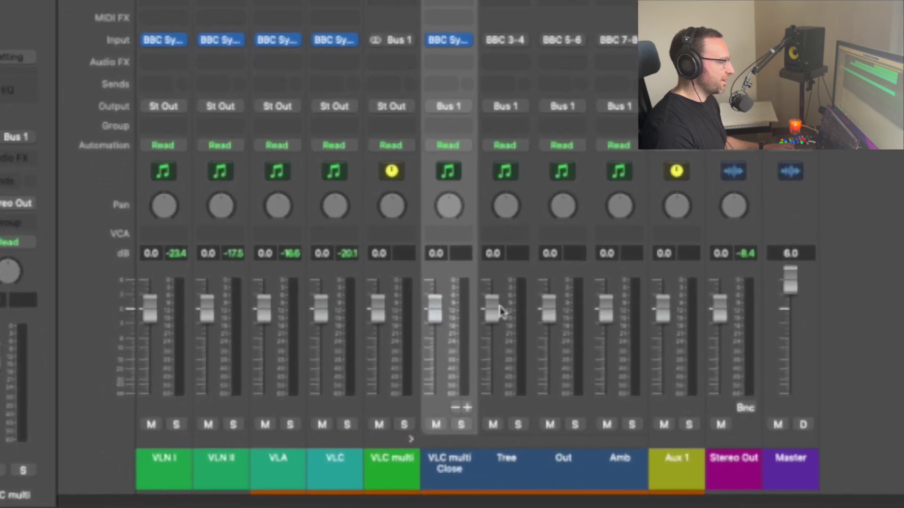
{"action": "left_click_drag", "start_coordinate": [501, 311], "coordinate": [492, 393]}
{"action": "left_click_drag", "start_coordinate": [549, 310], "coordinate": [549, 393]}
{"action": "left_click_drag", "start_coordinate": [606, 309], "coordinate": [605, 393]}
{"action": "key", "text": "space"}
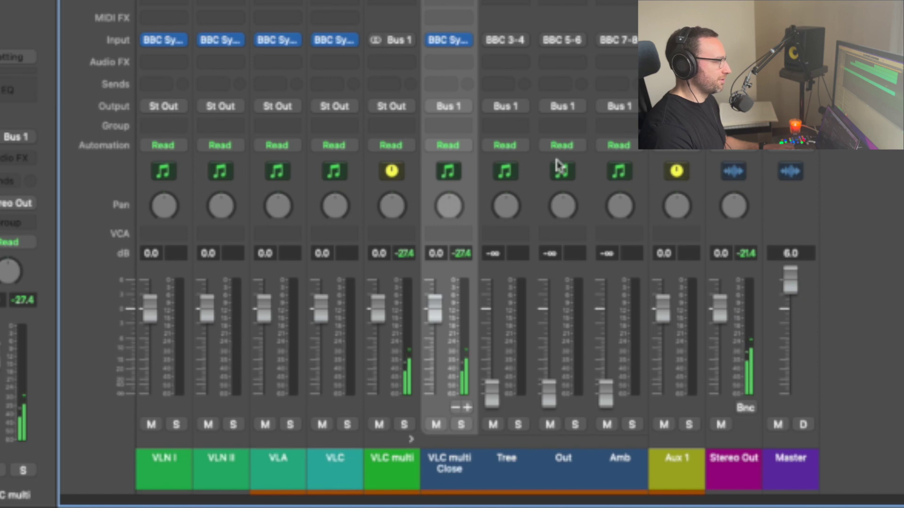
Step: Silence the close mic, raise Tree to about 0.3 dB, and play to audition it
{"action": "left_click_drag", "start_coordinate": [446, 319], "coordinate": [438, 404]}
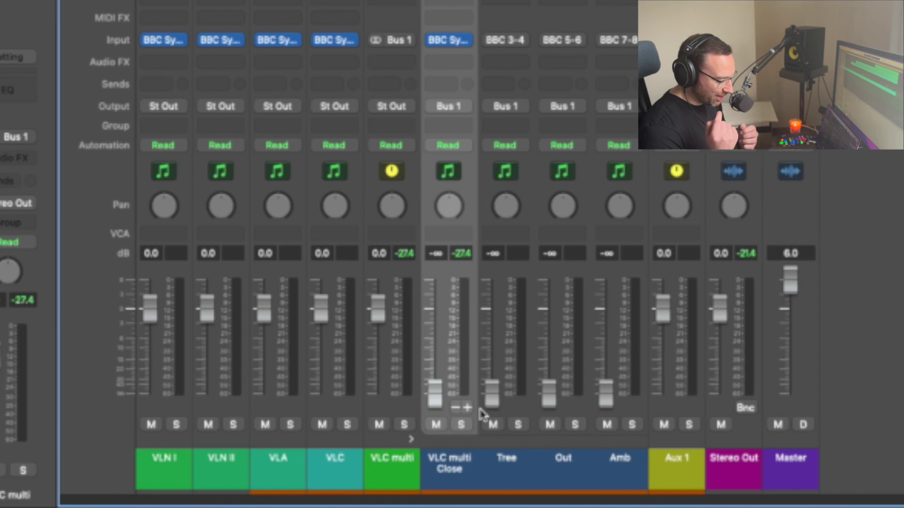
{"action": "left_click_drag", "start_coordinate": [499, 408], "coordinate": [501, 291]}
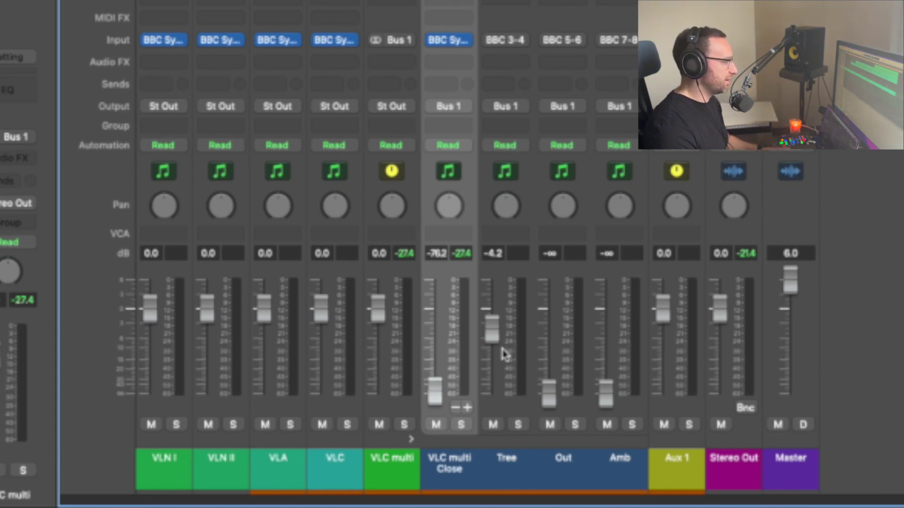
{"action": "left_click_drag", "start_coordinate": [500, 353], "coordinate": [500, 328]}
{"action": "key", "text": "space"}
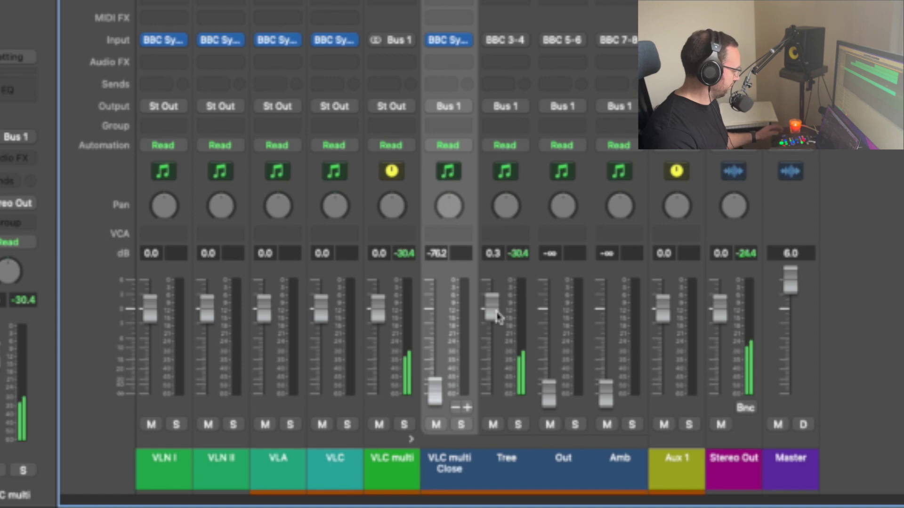
{"action": "left_click", "coordinate": [526, 186]}
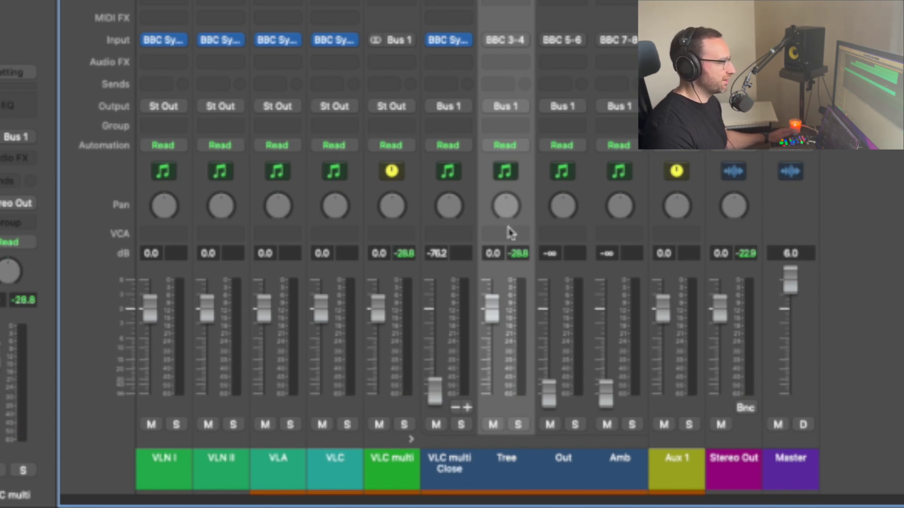
{"action": "left_click", "coordinate": [563, 463]}
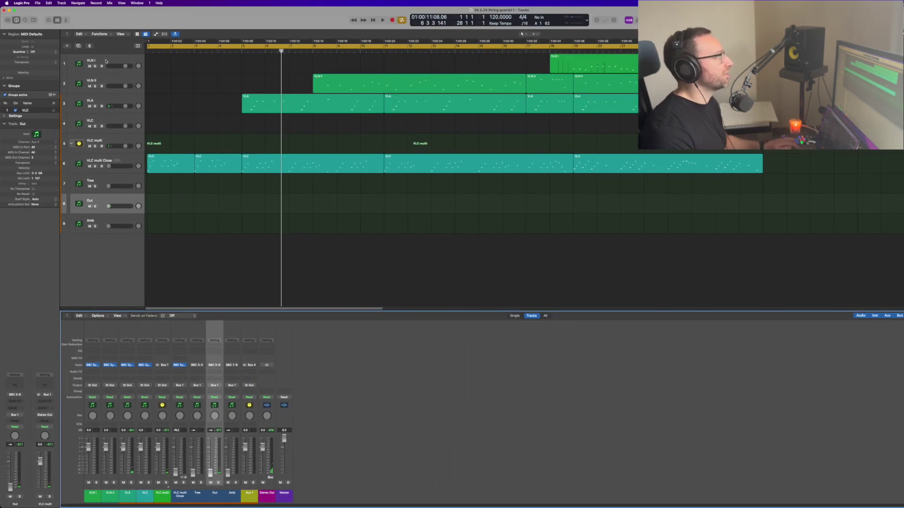
Step: Mute the VLN I, VLN II, VLA and VLC tracks, then select the Out and Amb mic channels
{"action": "left_click", "coordinate": [106, 61]}
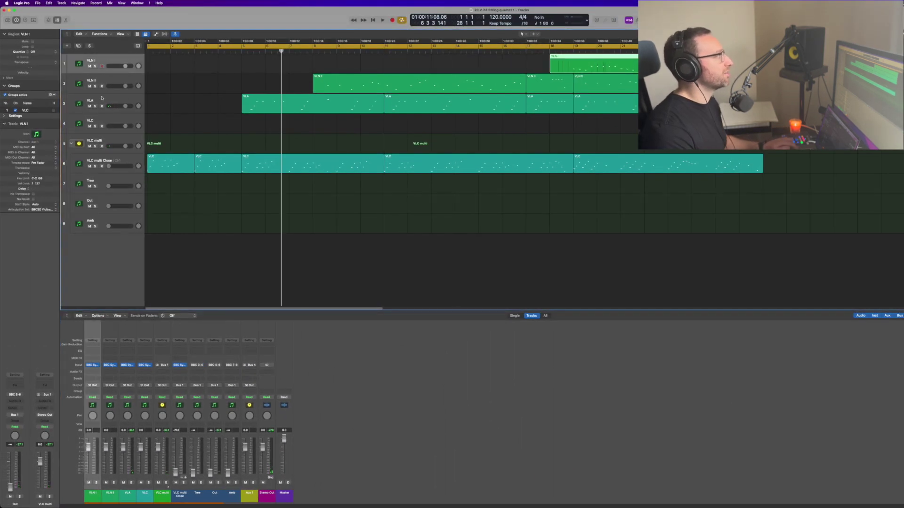
{"action": "left_click", "coordinate": [106, 120], "text": "shift"}
{"action": "key", "text": "ctrl+m"}
{"action": "left_click", "coordinate": [220, 424]}
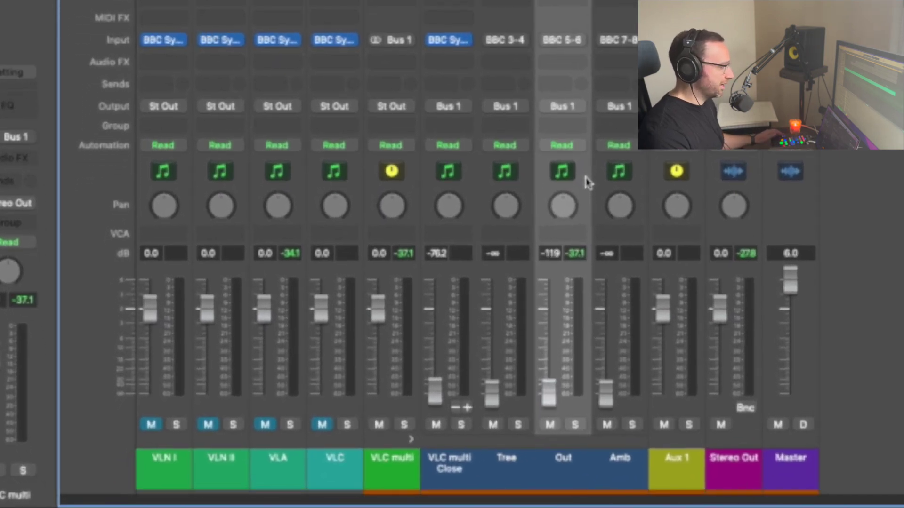
{"action": "key", "text": "Down"}
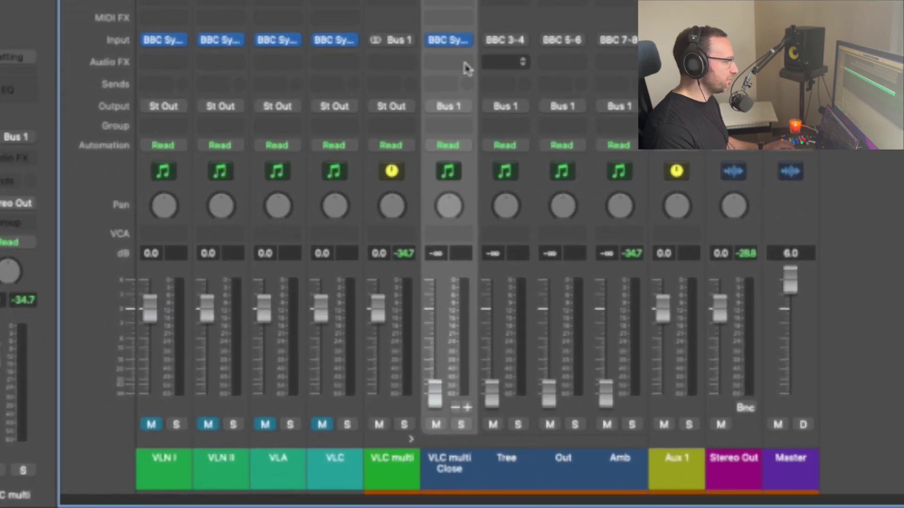
Step: Insert Pro-Q 3 (Stereo) on the VLC multi Close channel's Audio FX slot
{"action": "left_click", "coordinate": [465, 66]}
{"action": "mouse_move", "coordinate": [531, 106]}
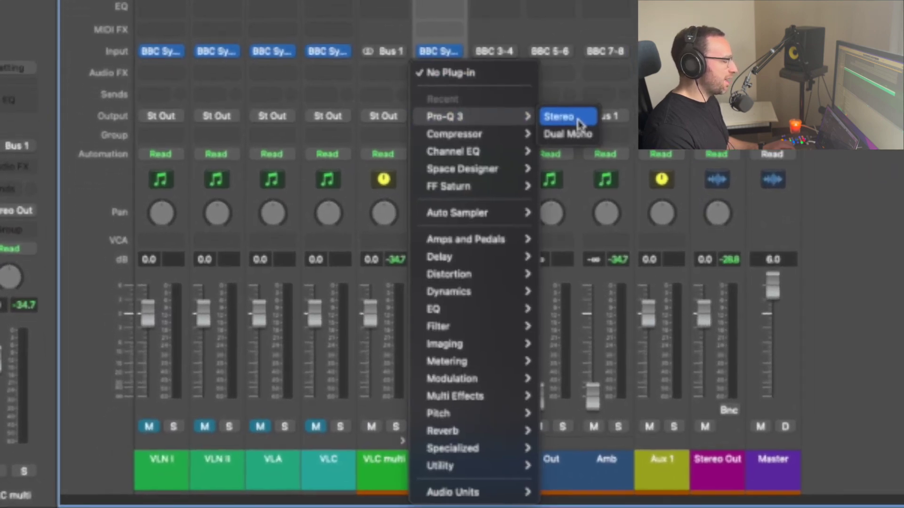
{"action": "left_click", "coordinate": [569, 117]}
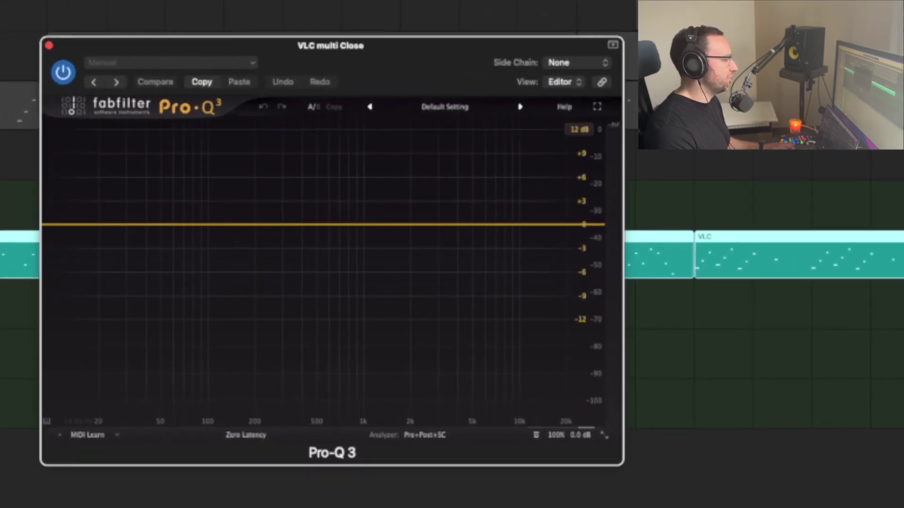
Step: With playback running, add a low-end EQ band and make it a Low Cut around 149 Hz
{"action": "key", "text": "space"}
{"action": "left_click_drag", "start_coordinate": [240, 234], "coordinate": [234, 259]}
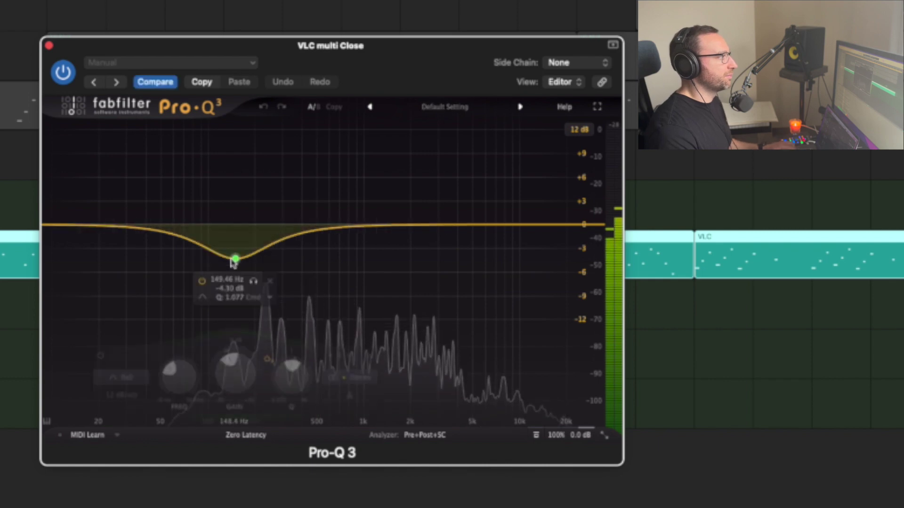
{"action": "left_click", "coordinate": [124, 378]}
{"action": "left_click", "coordinate": [125, 279]}
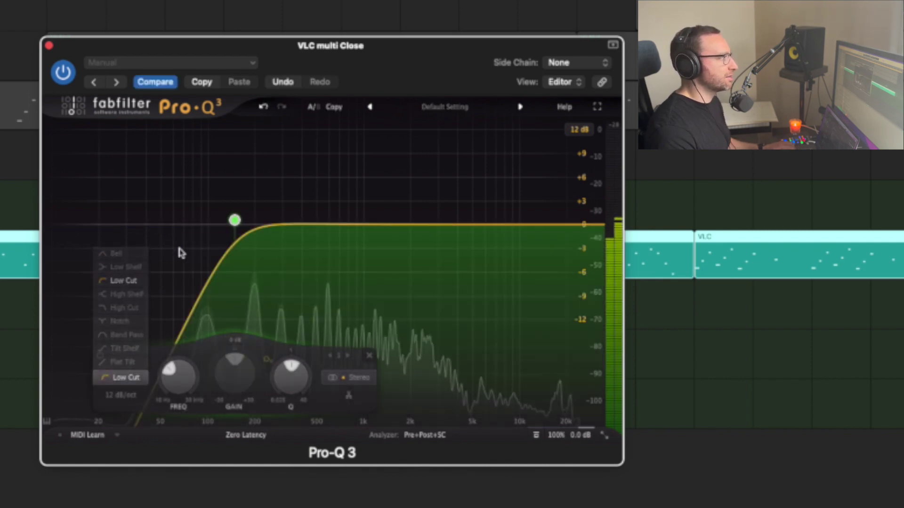
Step: Add a High Shelf band at about -5.6 dB, move it to roughly 3.6 kHz, and solo it
{"action": "mouse_move", "coordinate": [261, 183]}
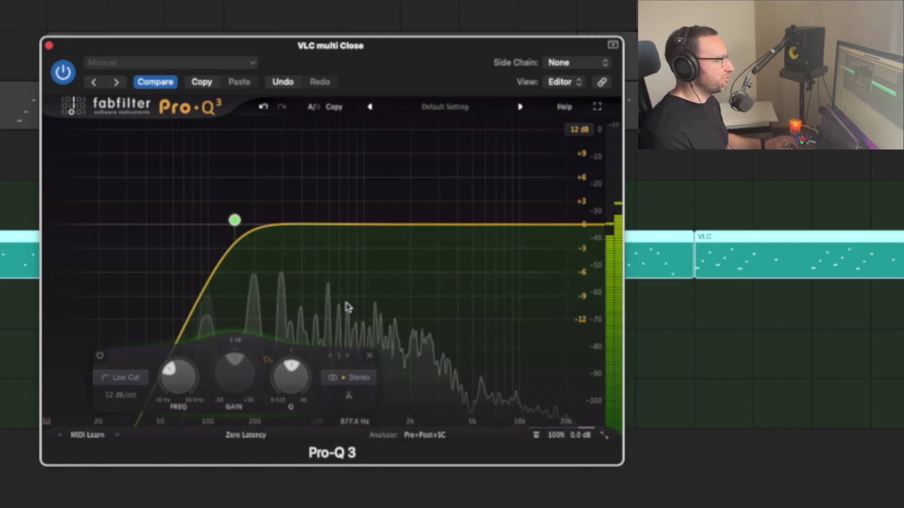
{"action": "left_click", "coordinate": [485, 246]}
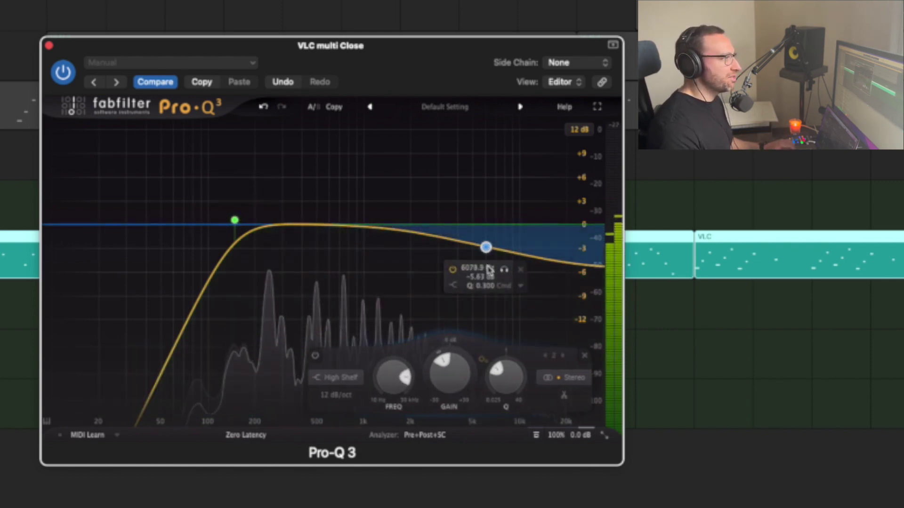
{"action": "left_click_drag", "start_coordinate": [506, 272], "coordinate": [470, 272]}
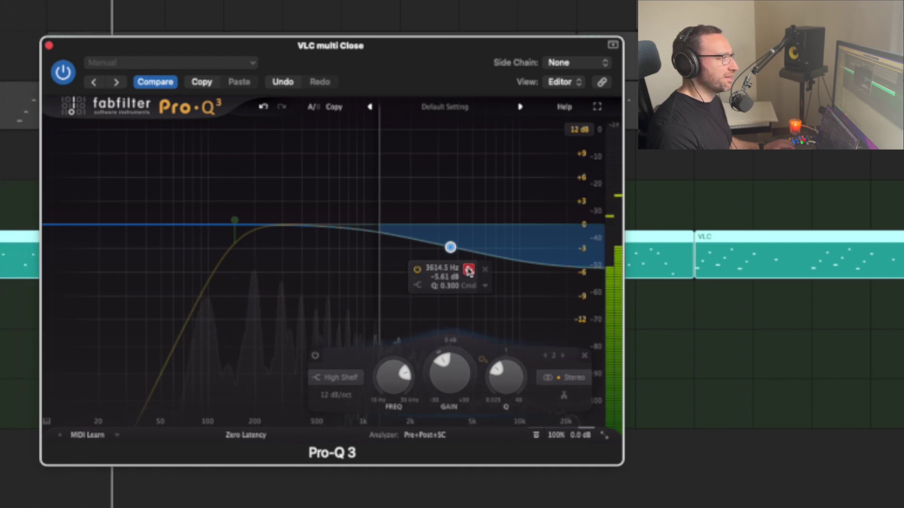
{"action": "left_click_drag", "start_coordinate": [470, 271], "coordinate": [470, 271]}
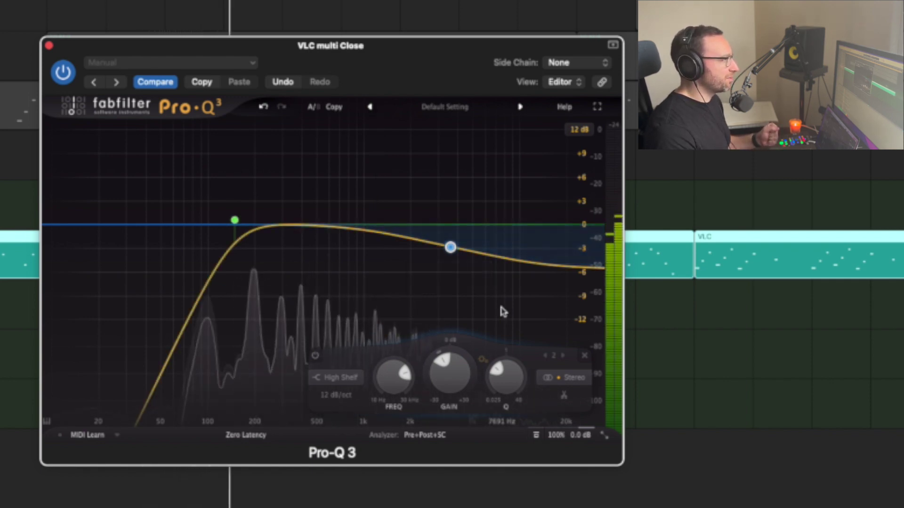